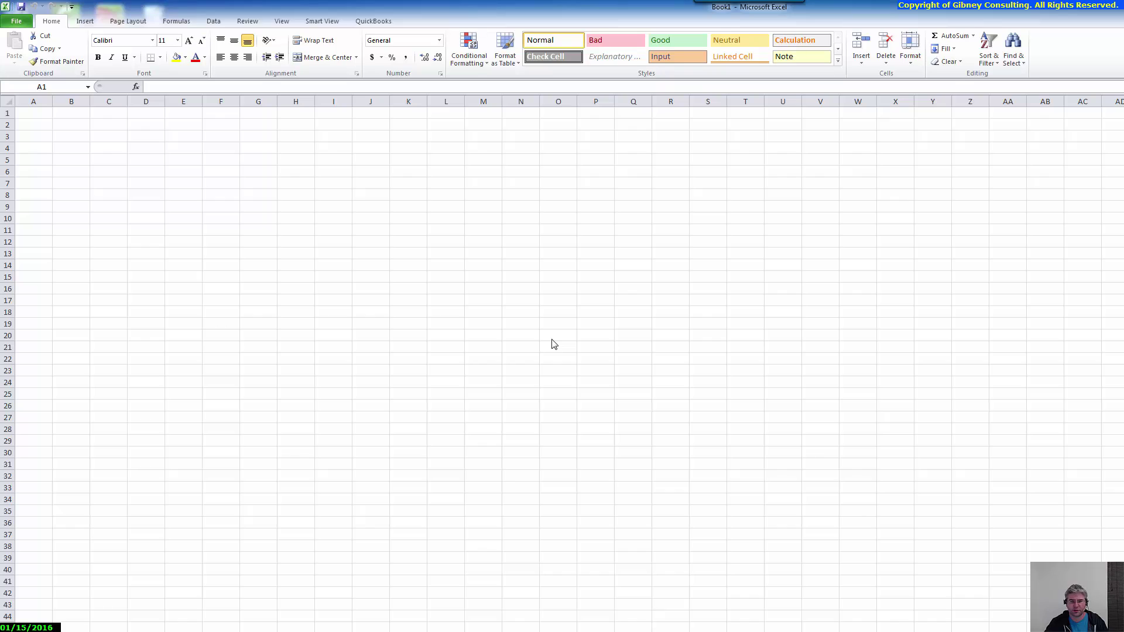
In Smart View Options, switch the Shared Connections URL to the other saved address
{"action": "left_click", "coordinate": [36, 119]}
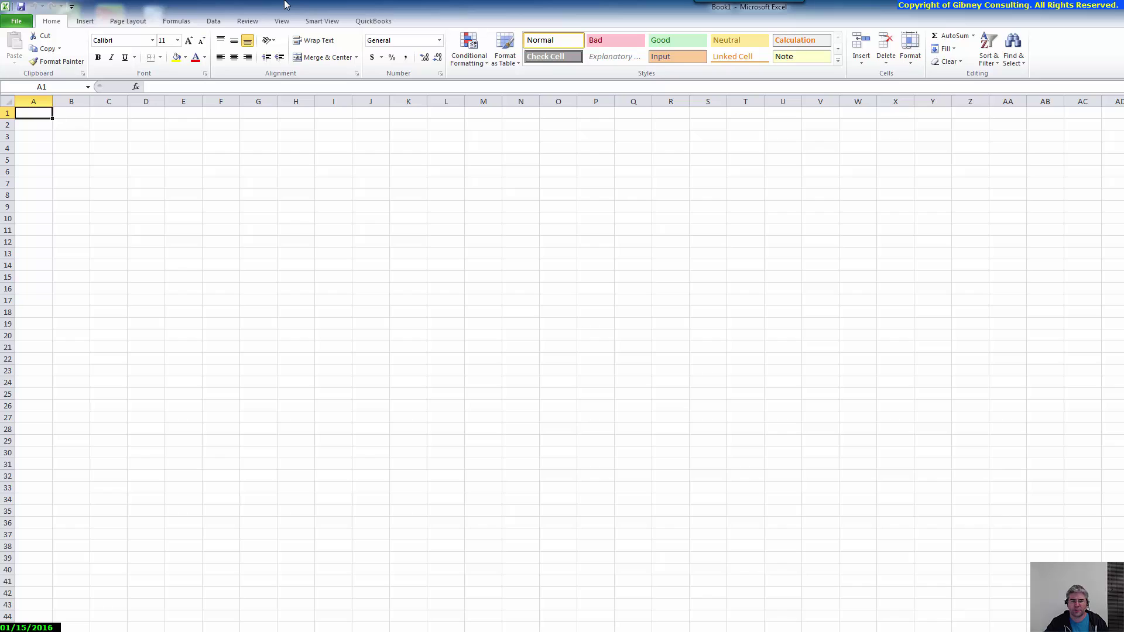
{"action": "left_click", "coordinate": [322, 23]}
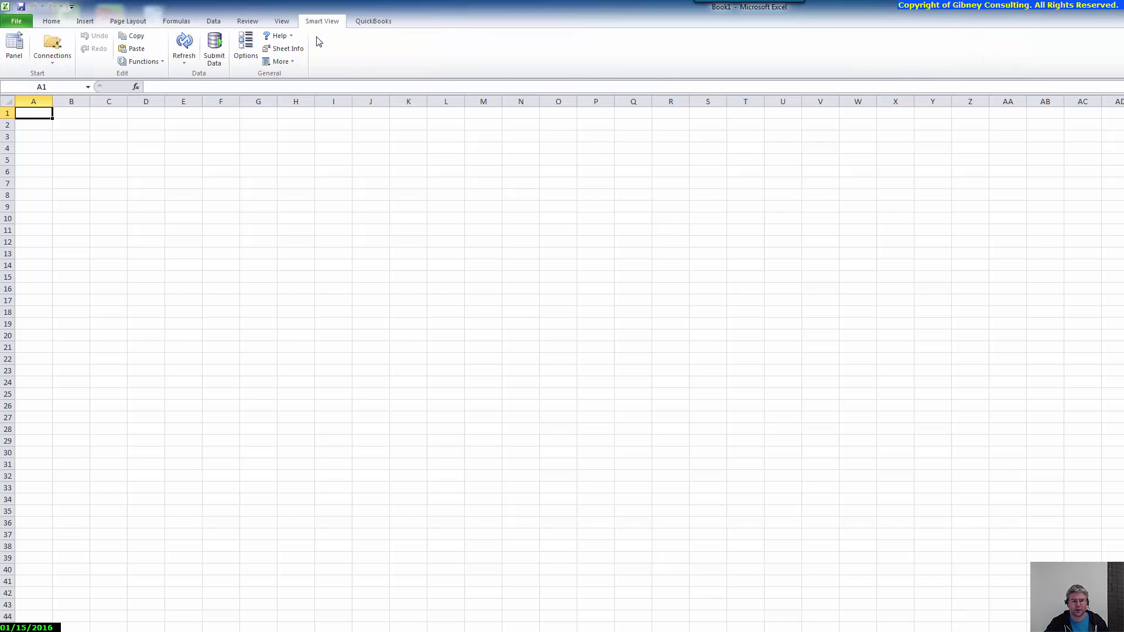
{"action": "left_click", "coordinate": [245, 47]}
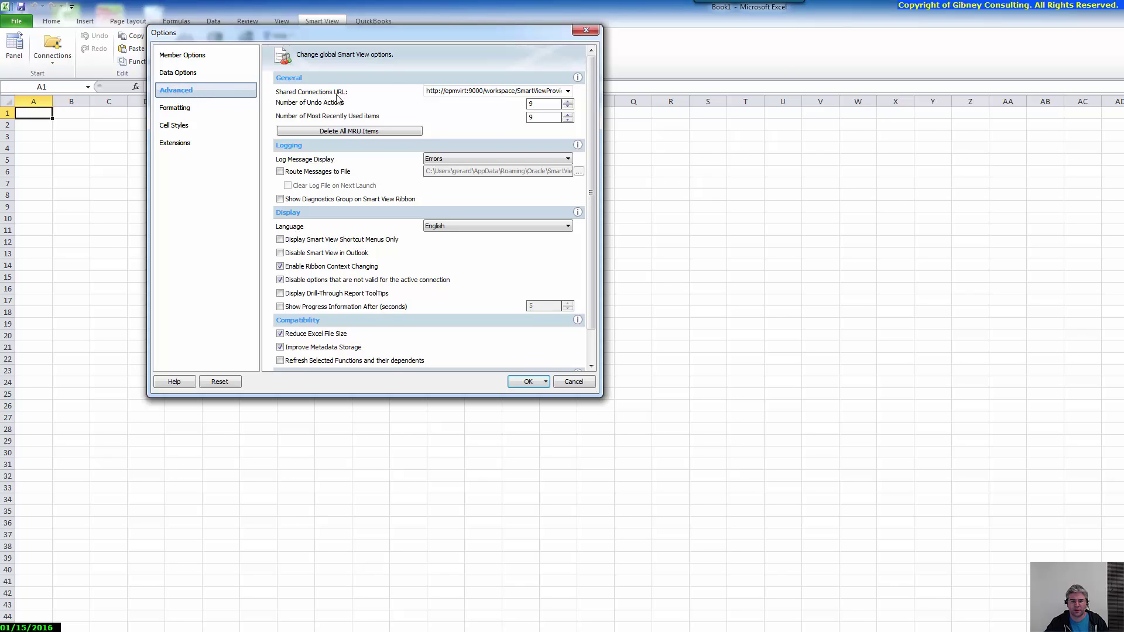
{"action": "left_click", "coordinate": [450, 91]}
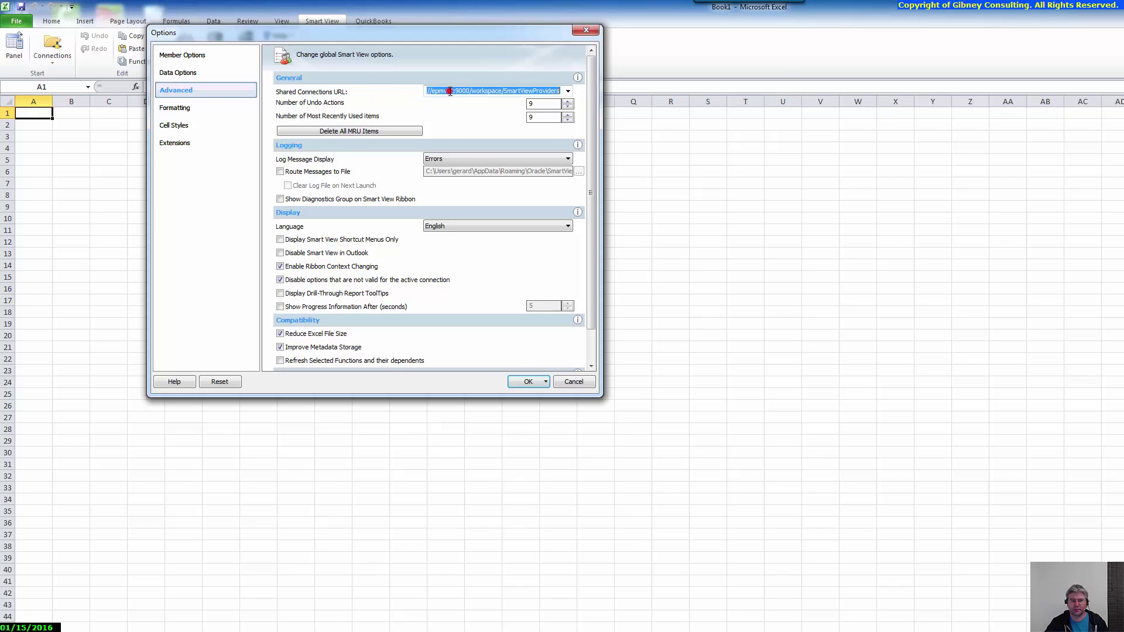
{"action": "left_click", "coordinate": [568, 91]}
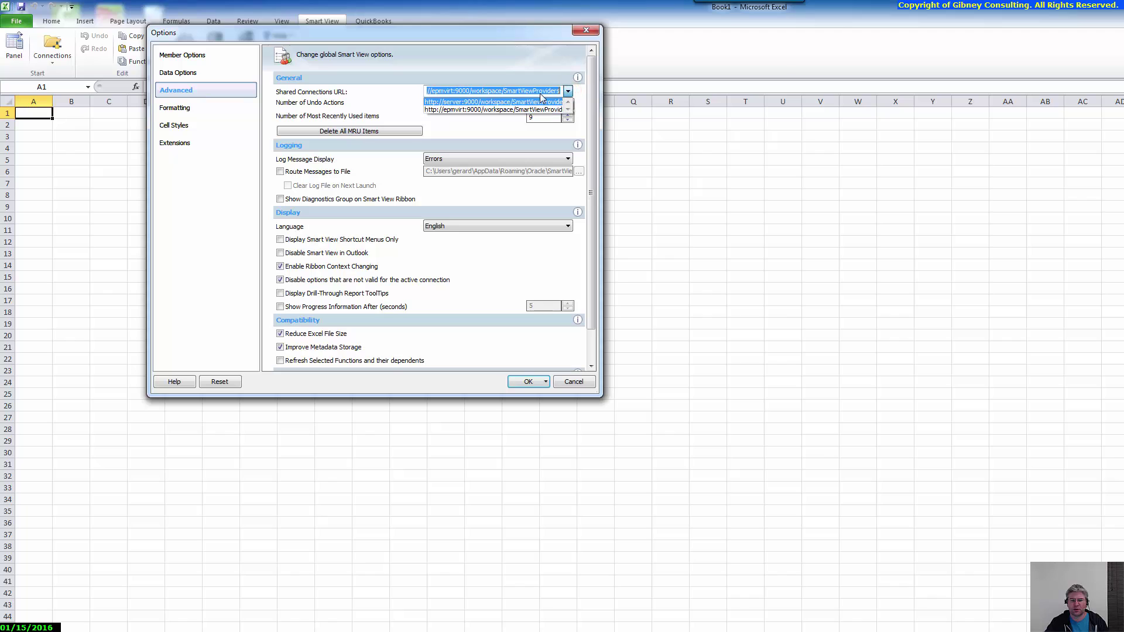
{"action": "left_click", "coordinate": [460, 102]}
Replace the URL's host name with epmvirt
{"action": "left_click", "coordinate": [445, 88]}
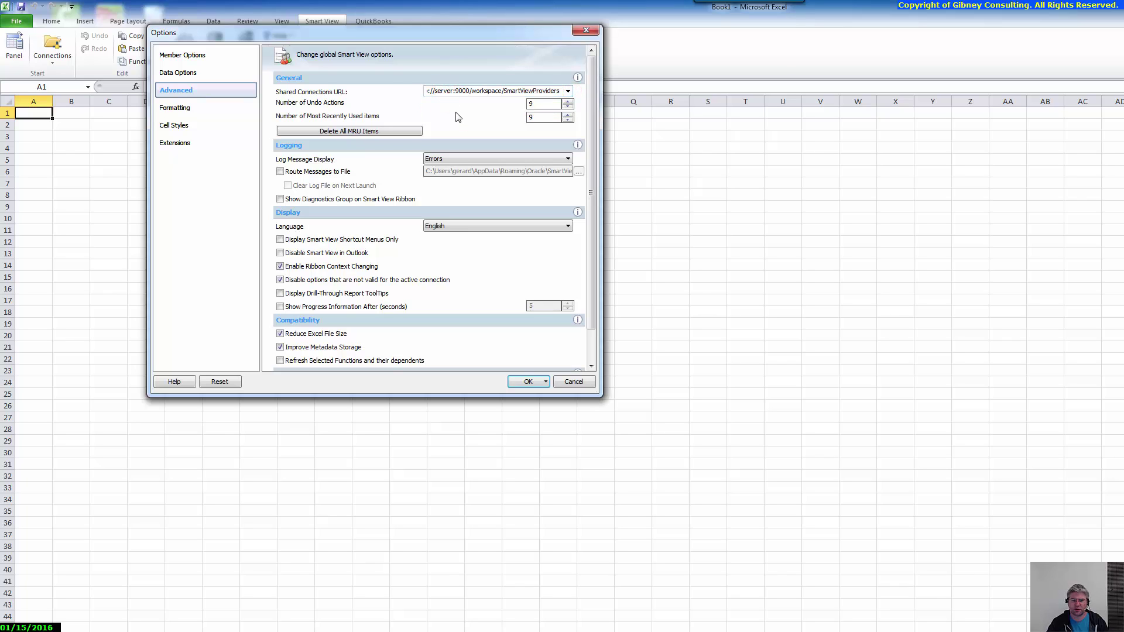
{"action": "key", "text": "Home"}
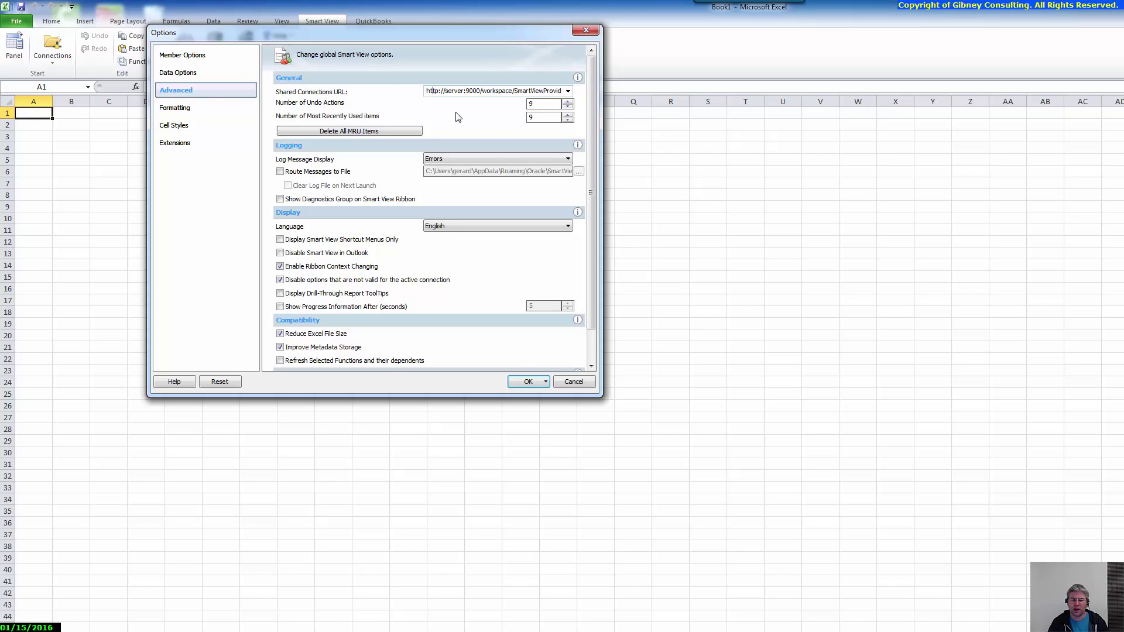
{"action": "key", "text": "End"}
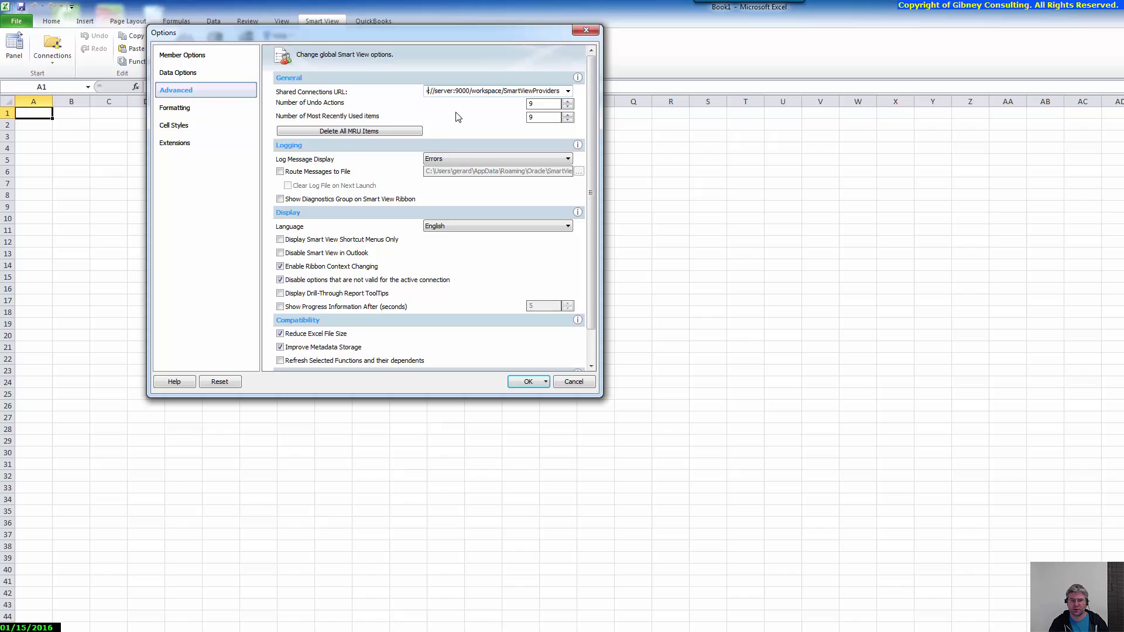
{"action": "key", "text": "Home"}
{"action": "key", "text": "Right"}
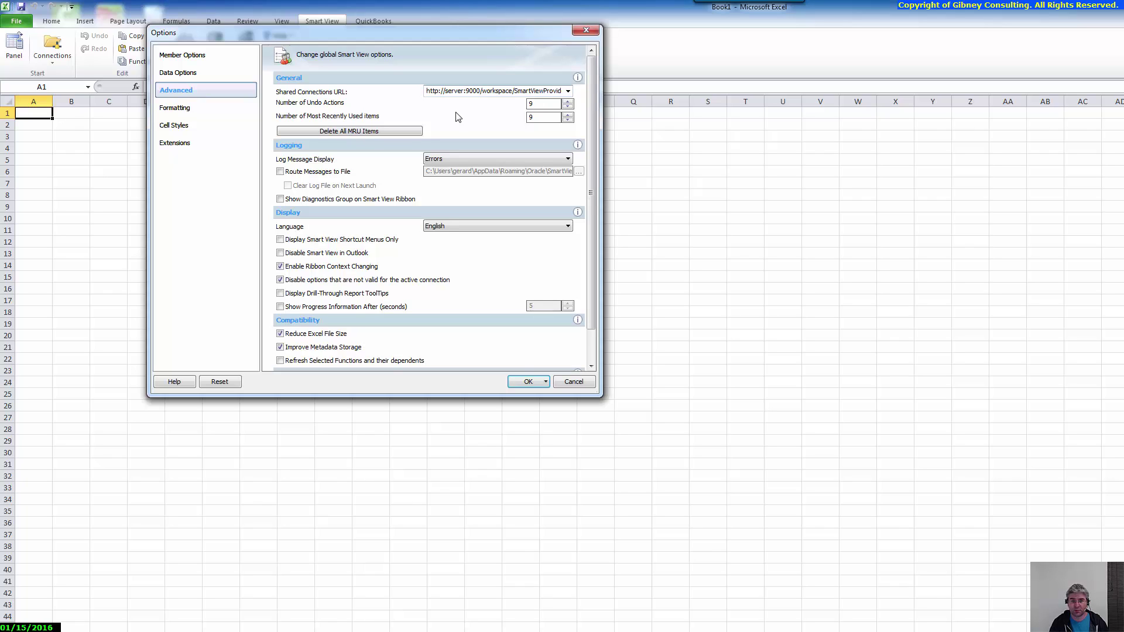
{"action": "key", "text": "shift+Right"}
{"action": "key", "text": "shift+Right"}
{"action": "key", "text": "shift+Right"}
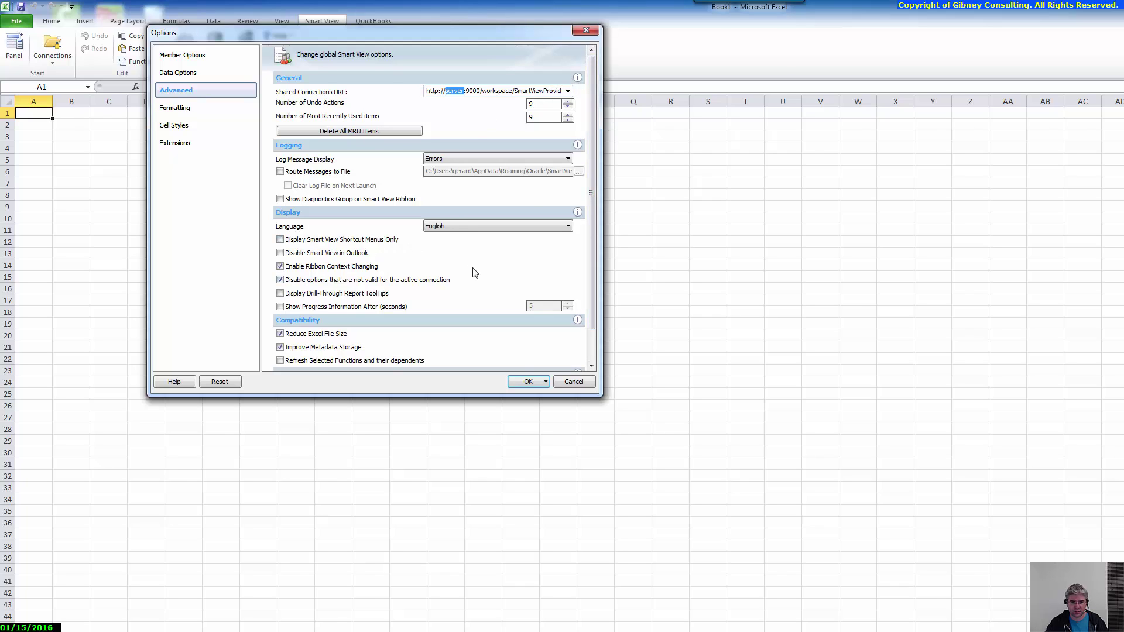
{"action": "type", "text": "epm:"}
{"action": "type", "text": "virt"}
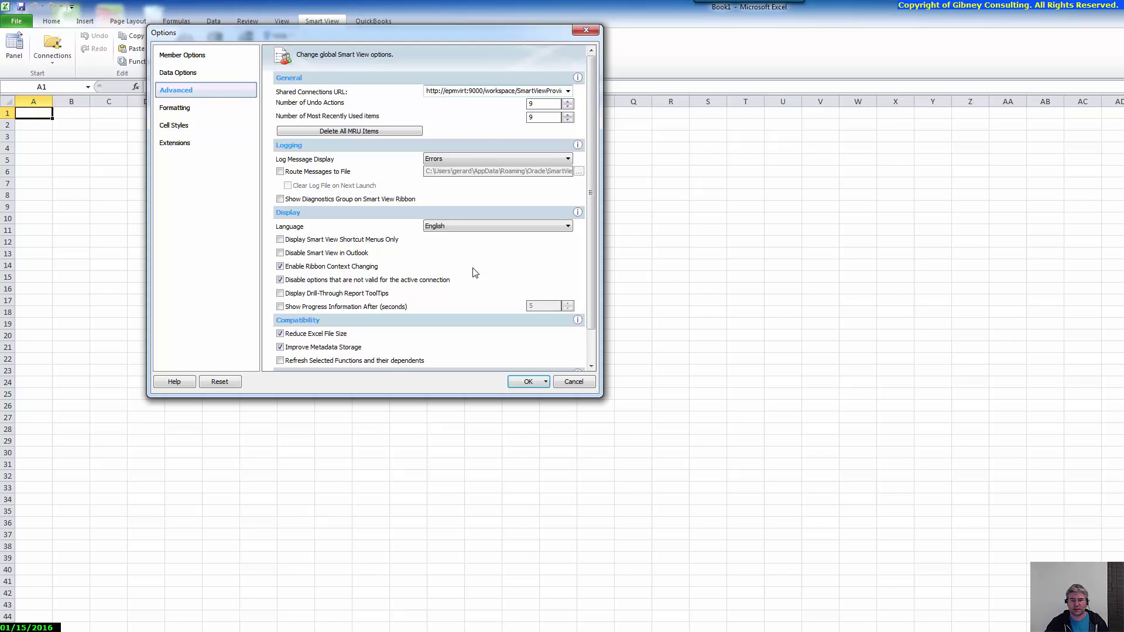
Apply the new URL, open the Smart View panel and enlarge the Excel window
{"action": "left_click", "coordinate": [530, 382]}
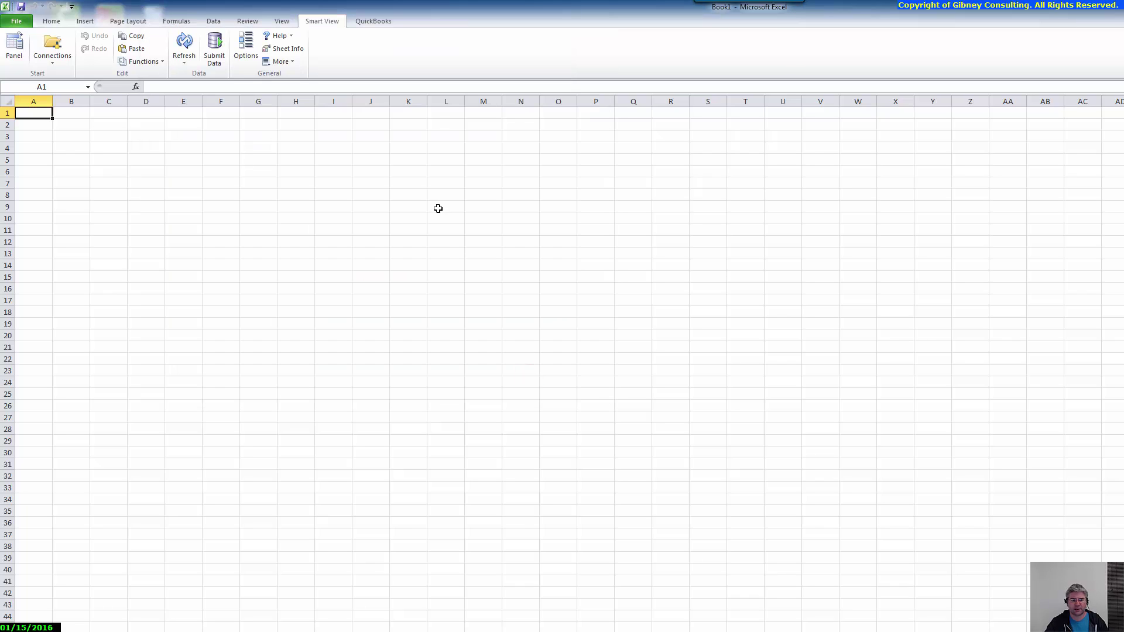
{"action": "left_click", "coordinate": [13, 47]}
{"action": "key", "text": "super+Down"}
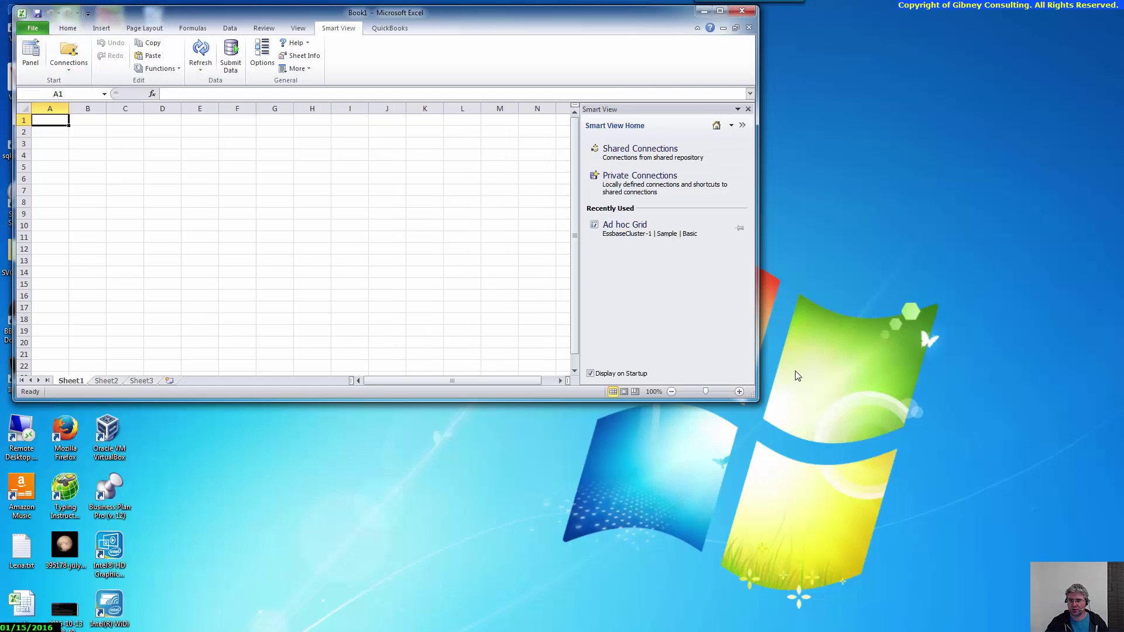
{"action": "left_click_drag", "start_coordinate": [757, 400], "coordinate": [1117, 624]}
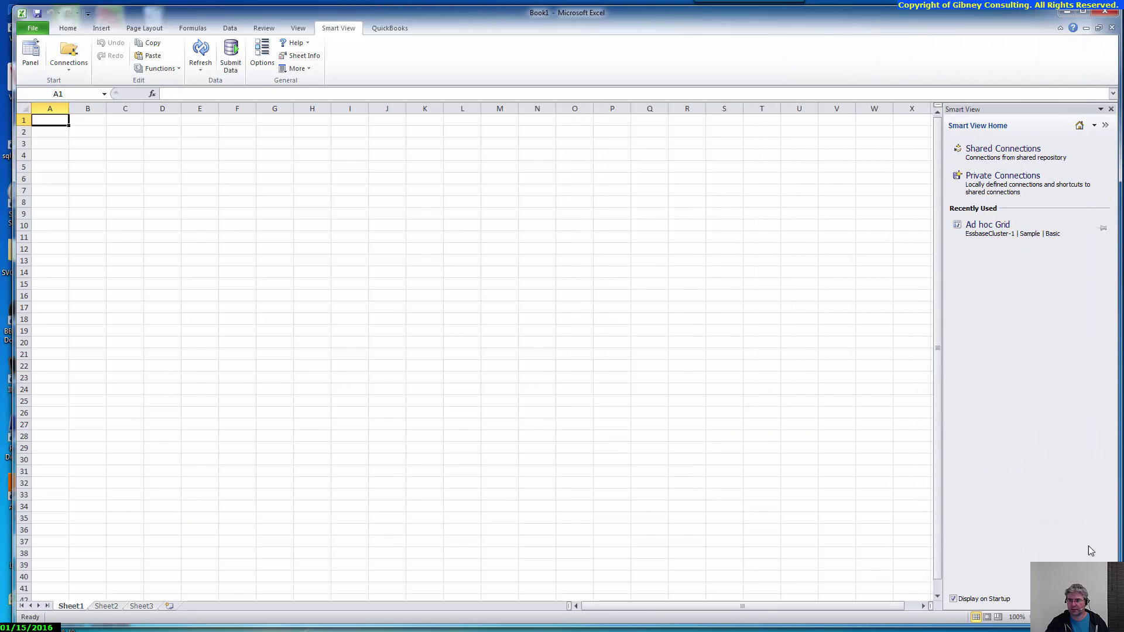
Sign in to Shared Connections with the user name and password
{"action": "left_click", "coordinate": [975, 155]}
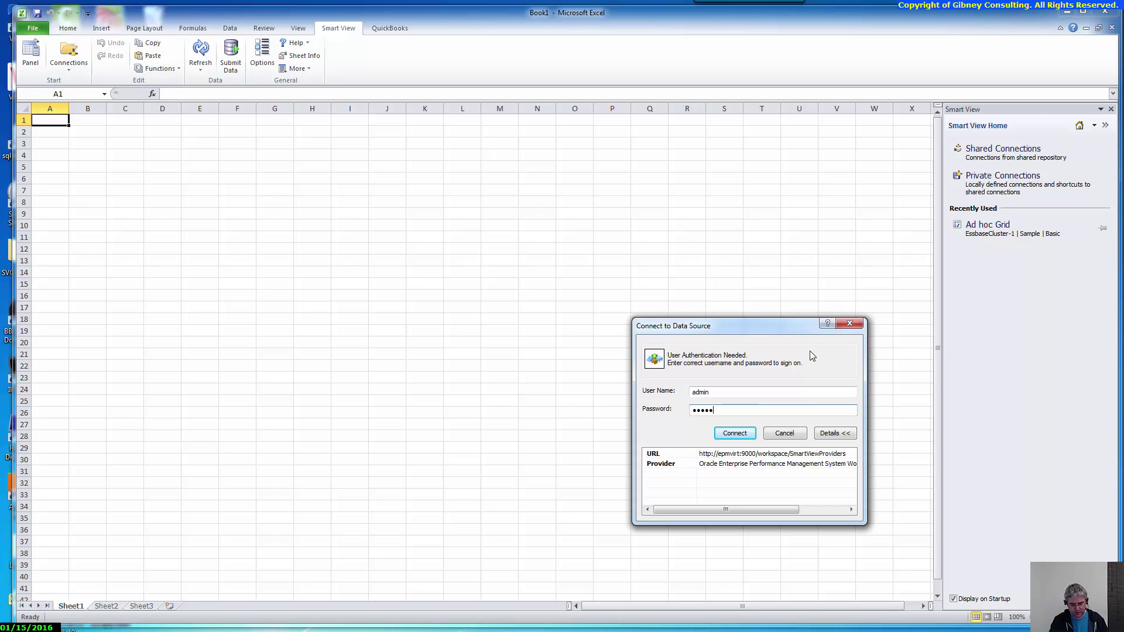
{"action": "type", "text": "ord"}
{"action": "key", "text": "Return"}
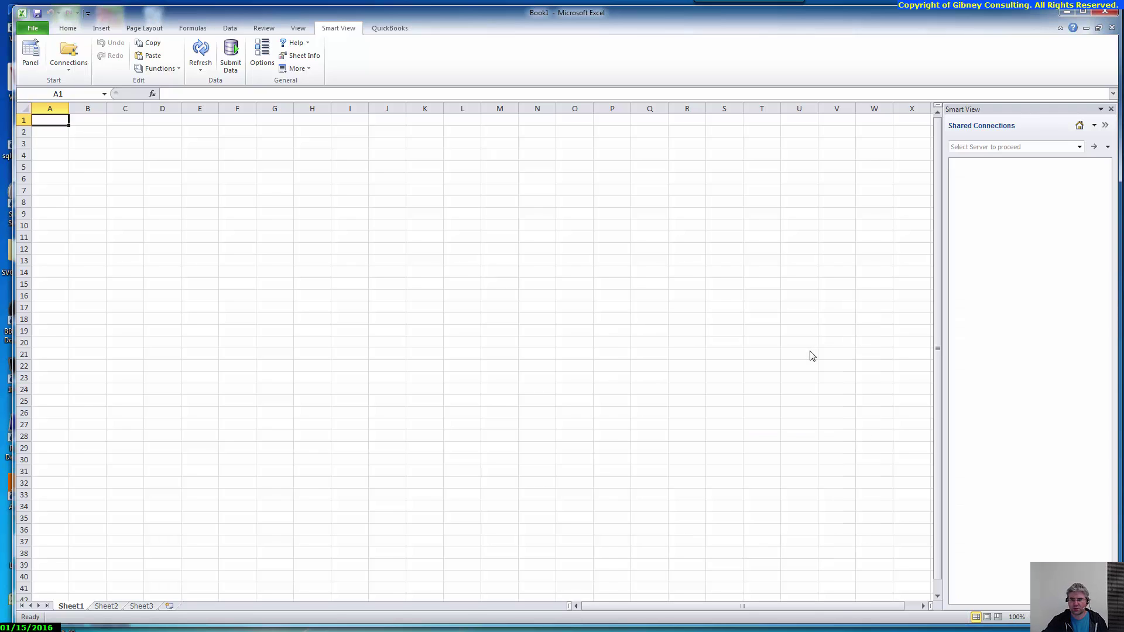
Choose Oracle Essbase, expand EssbaseCluster-1 > Sample, and bring up the actions for Basic
{"action": "left_click", "coordinate": [1079, 147]}
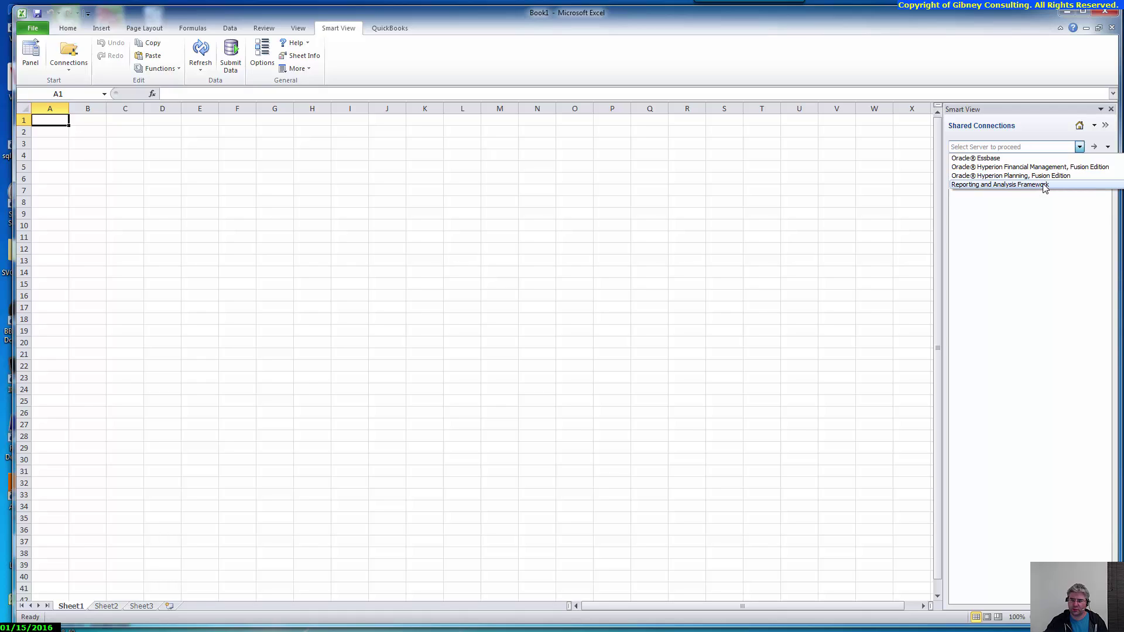
{"action": "left_click", "coordinate": [1026, 158]}
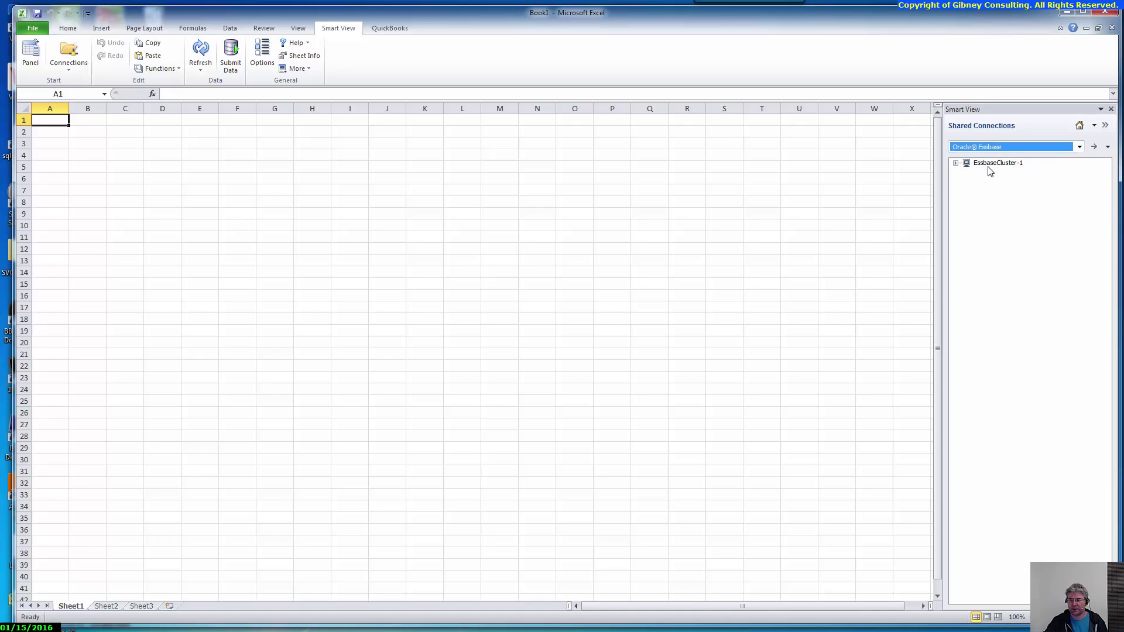
{"action": "left_click", "coordinate": [955, 162]}
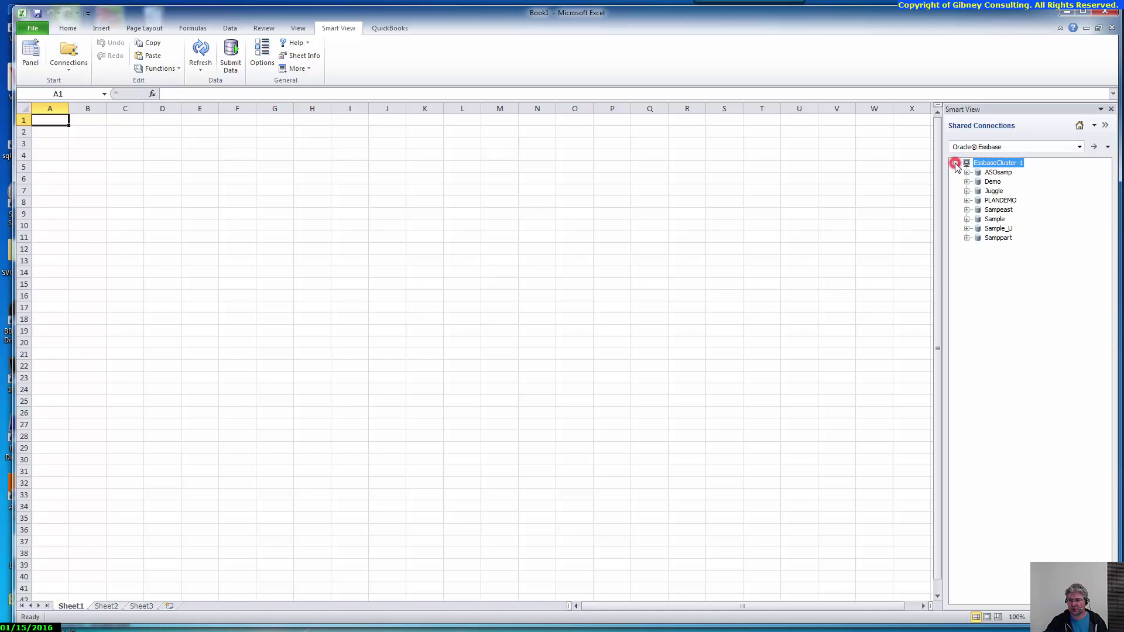
{"action": "left_click", "coordinate": [994, 220]}
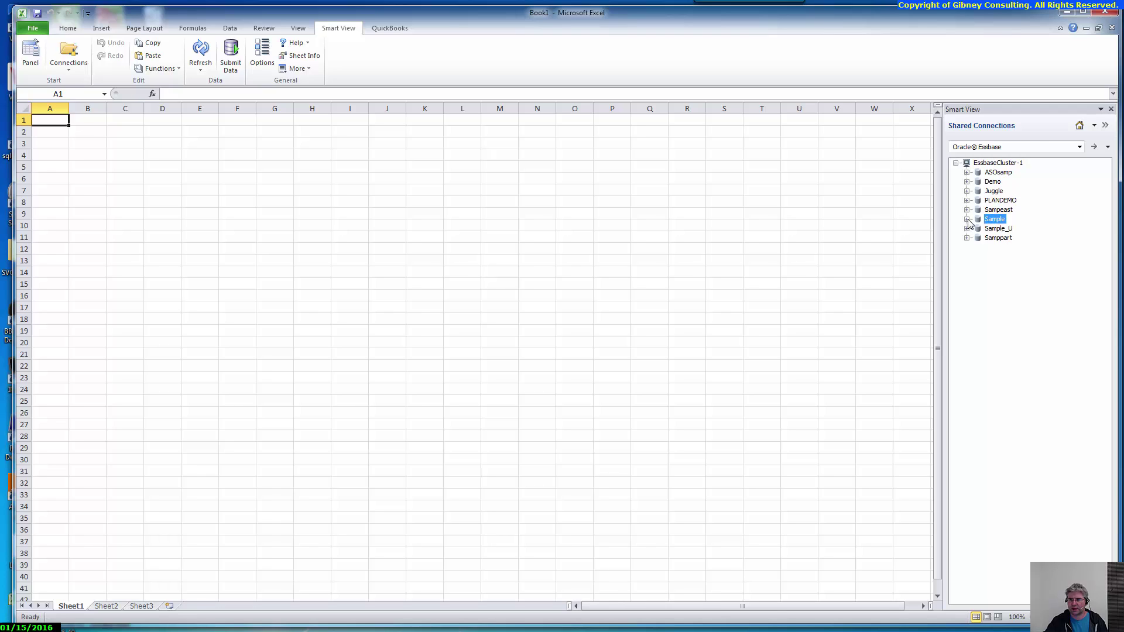
{"action": "left_click", "coordinate": [967, 219]}
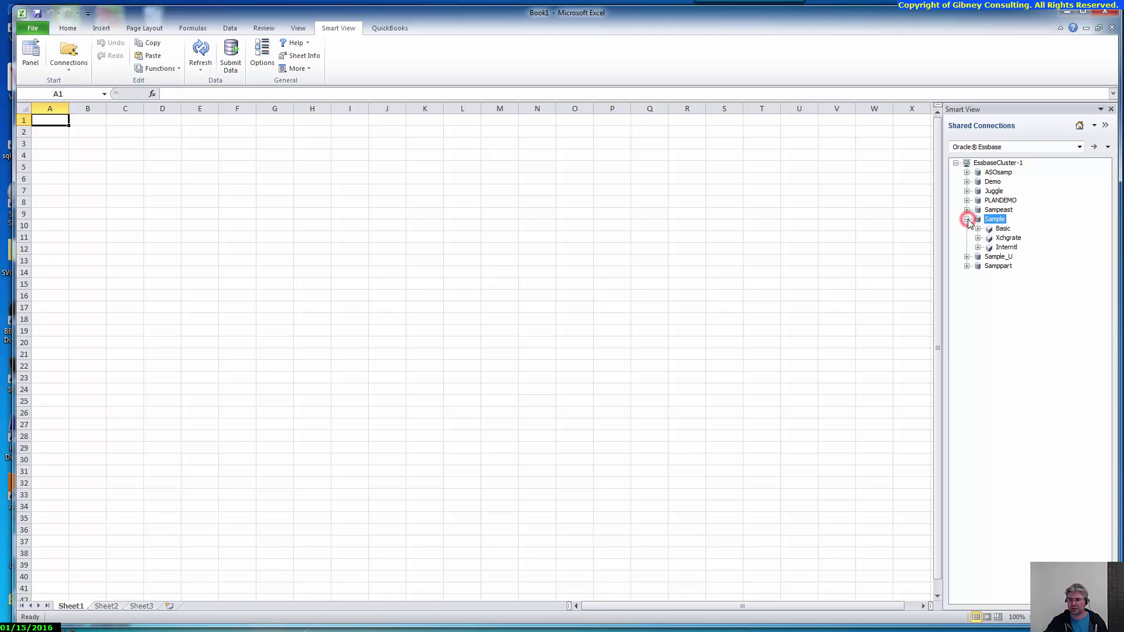
{"action": "left_click", "coordinate": [1004, 228]}
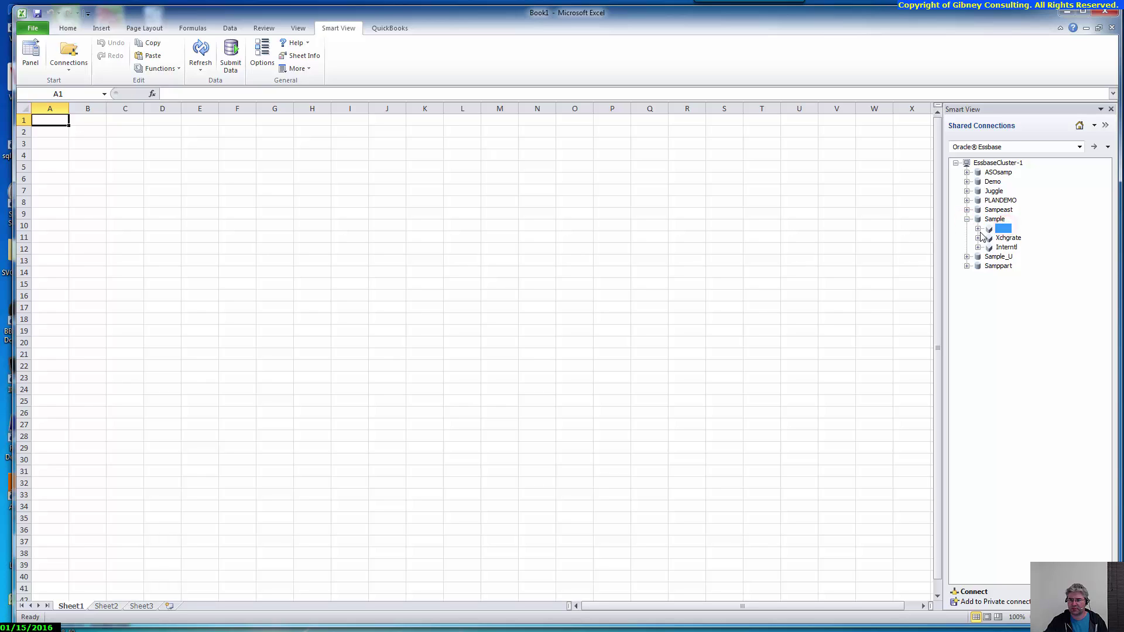
{"action": "left_click", "coordinate": [977, 228]}
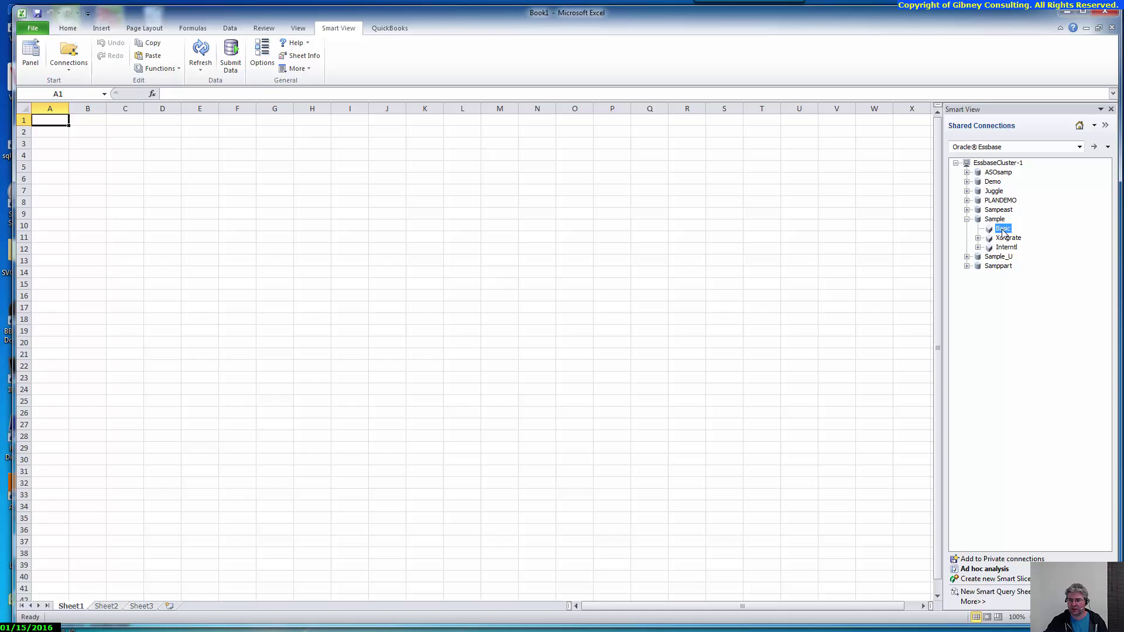
{"action": "right_click", "coordinate": [1003, 230]}
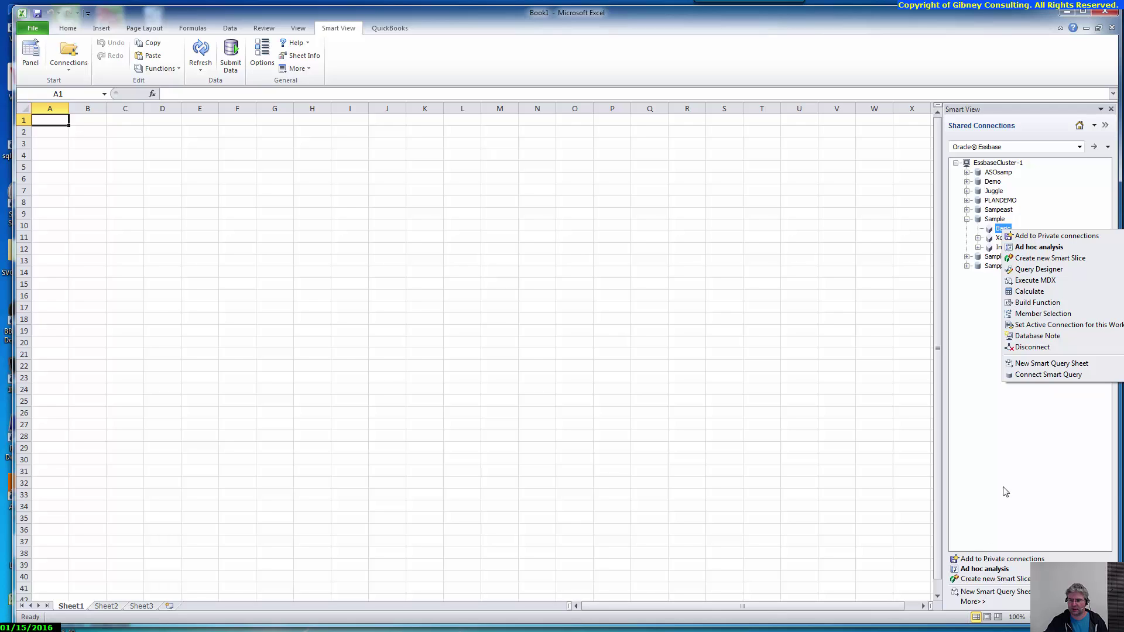
Launch the Sample Basic ad hoc grid and drill Year in A3 into Qtr1–Qtr4
{"action": "left_click", "coordinate": [1025, 251]}
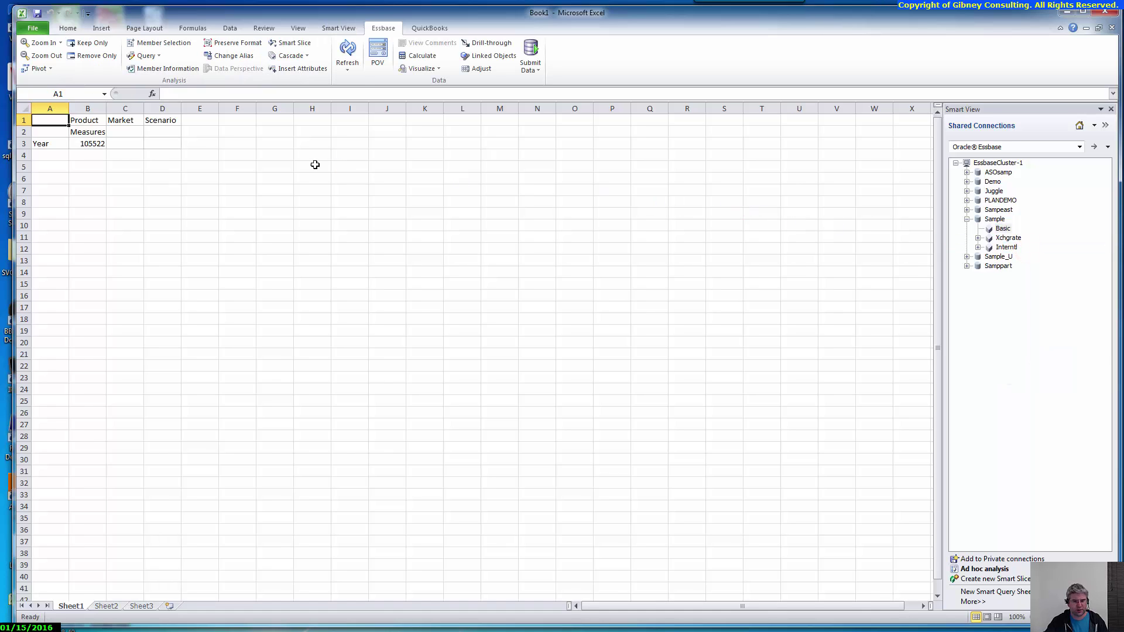
{"action": "double_click", "coordinate": [55, 143]}
{"action": "left_click", "coordinate": [55, 143]}
{"action": "right_click", "coordinate": [55, 143]}
{"action": "left_click", "coordinate": [54, 142]}
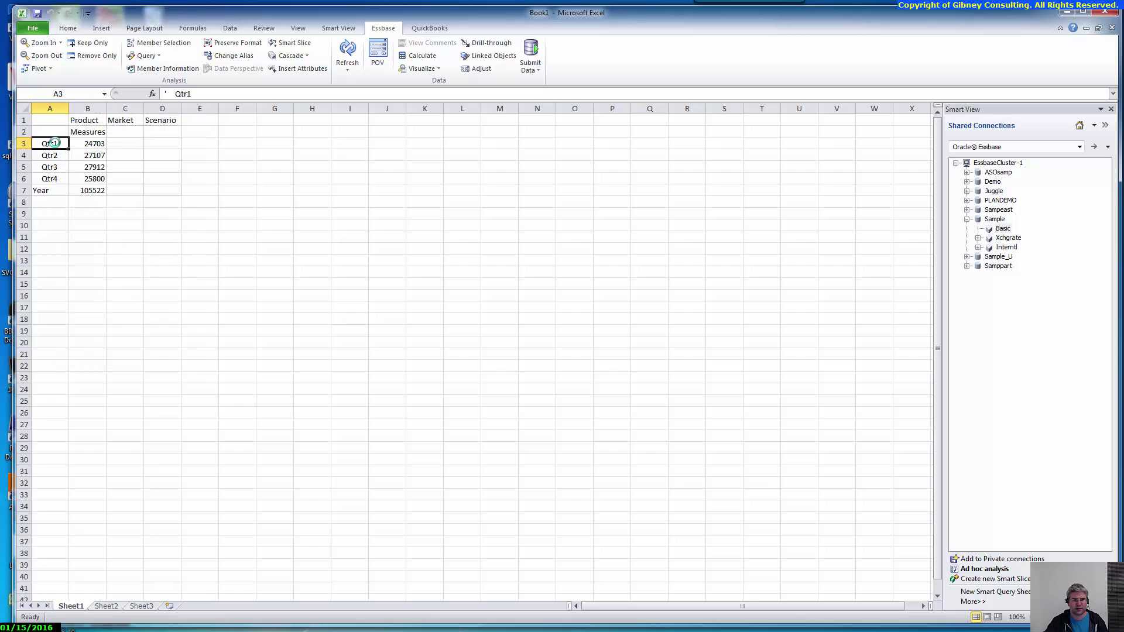